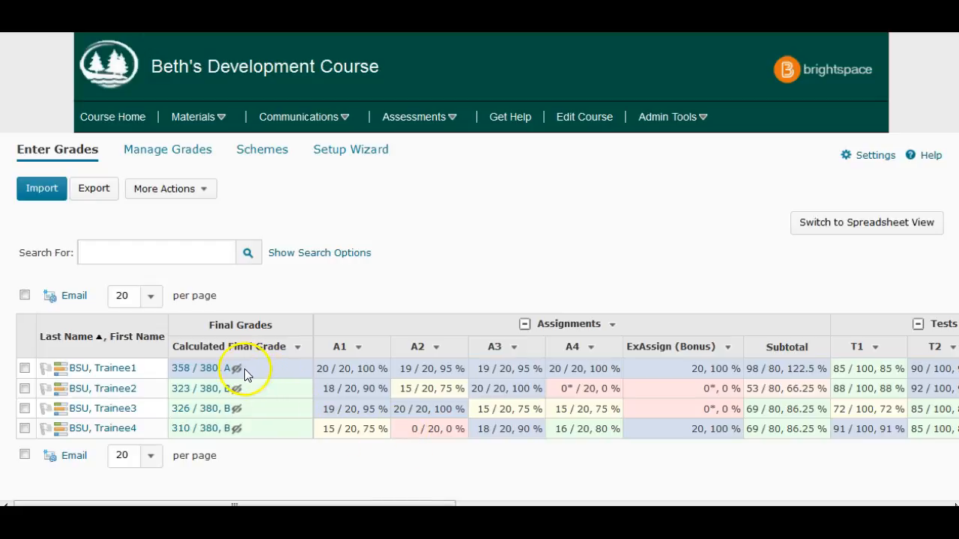
- Examine the release icons in the Calculated and Adjusted Final Grade columns across the gradebook
{"action": "mouse_move", "coordinate": [242, 368]}
{"action": "mouse_move", "coordinate": [243, 395]}
{"action": "left_click_drag", "start_coordinate": [254, 503], "coordinate": [763, 504]}
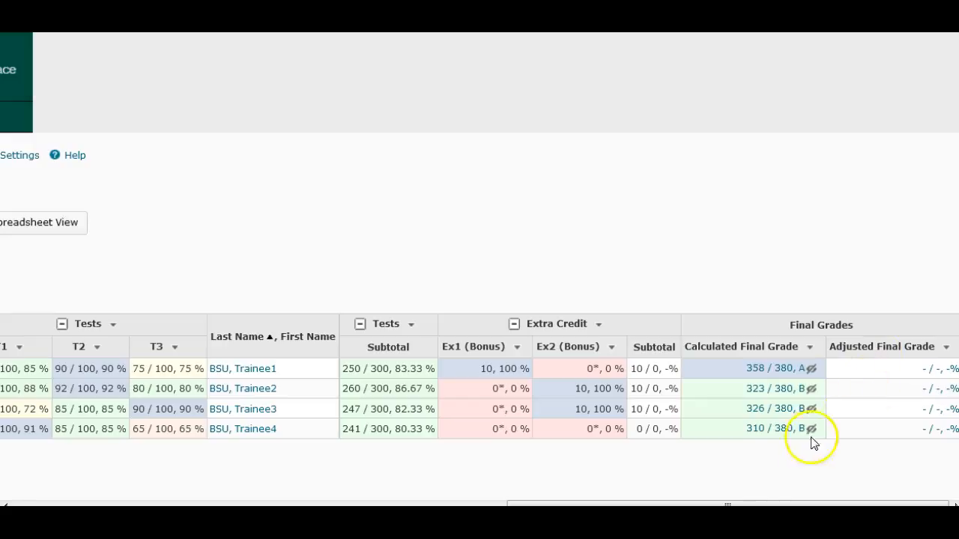
{"action": "left_click_drag", "start_coordinate": [698, 503], "coordinate": [182, 481]}
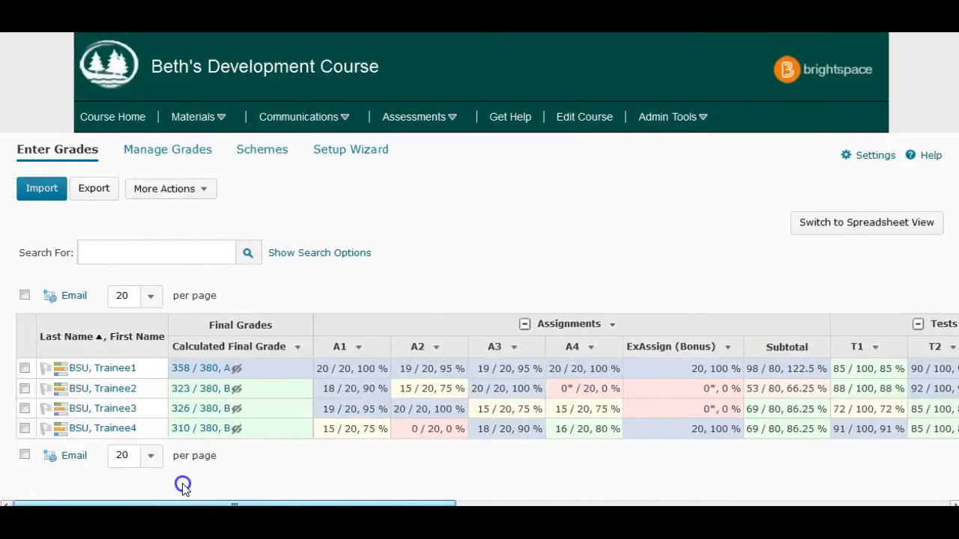
- In the grade calculation options, set the released final grade to Adjusted Final Grade, save the settings and close them
{"action": "left_click", "coordinate": [874, 157]}
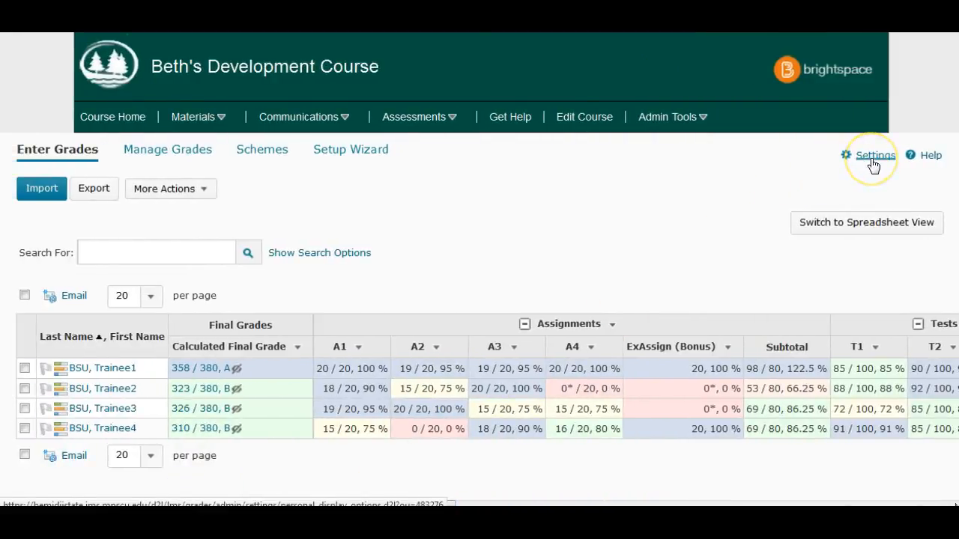
{"action": "left_click", "coordinate": [873, 164]}
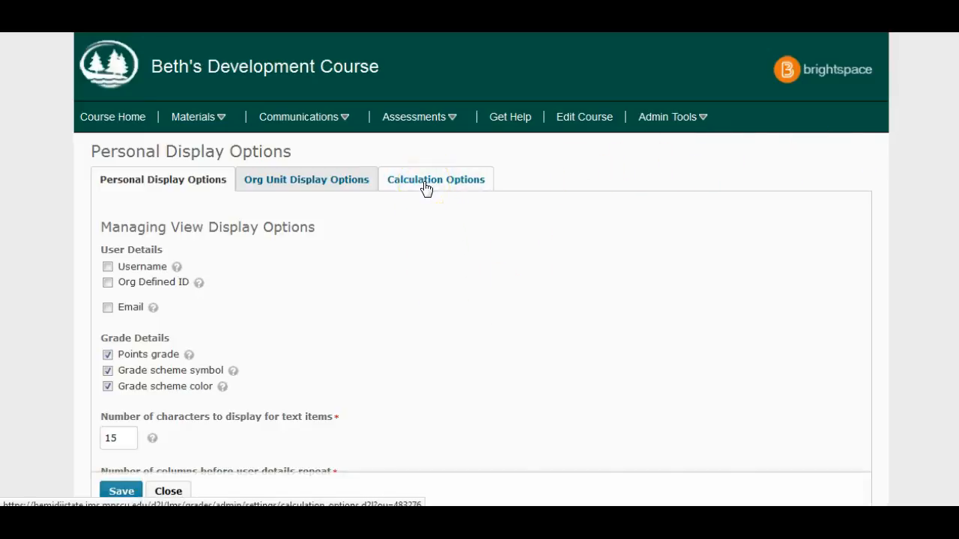
{"action": "left_click", "coordinate": [426, 184]}
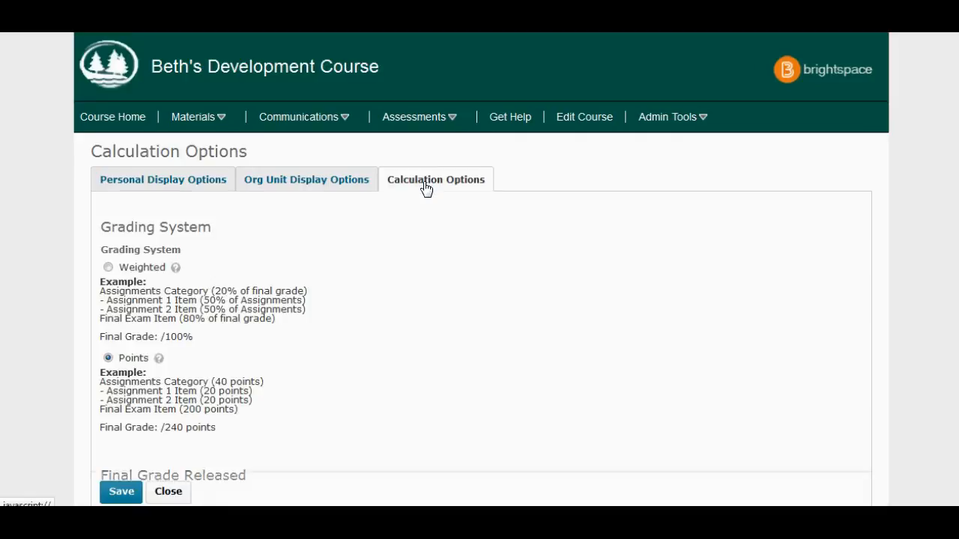
{"action": "scroll", "coordinate": [420, 291], "scroll_direction": "down", "scroll_amount": 3}
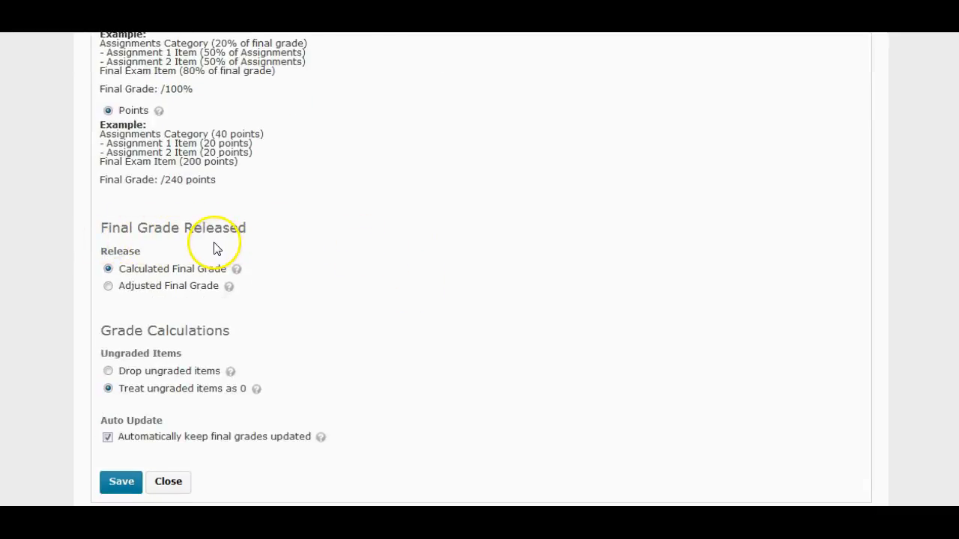
{"action": "left_click", "coordinate": [108, 286]}
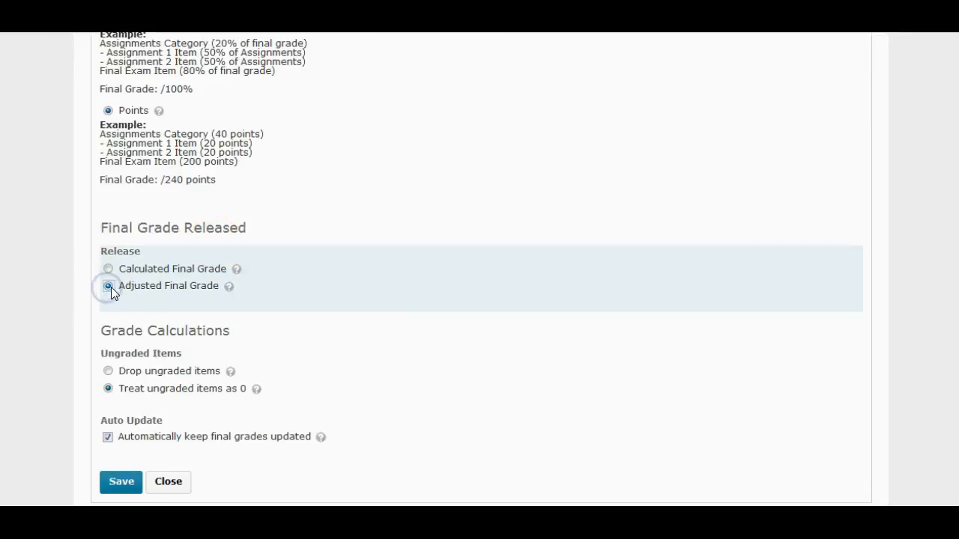
{"action": "left_click", "coordinate": [114, 484]}
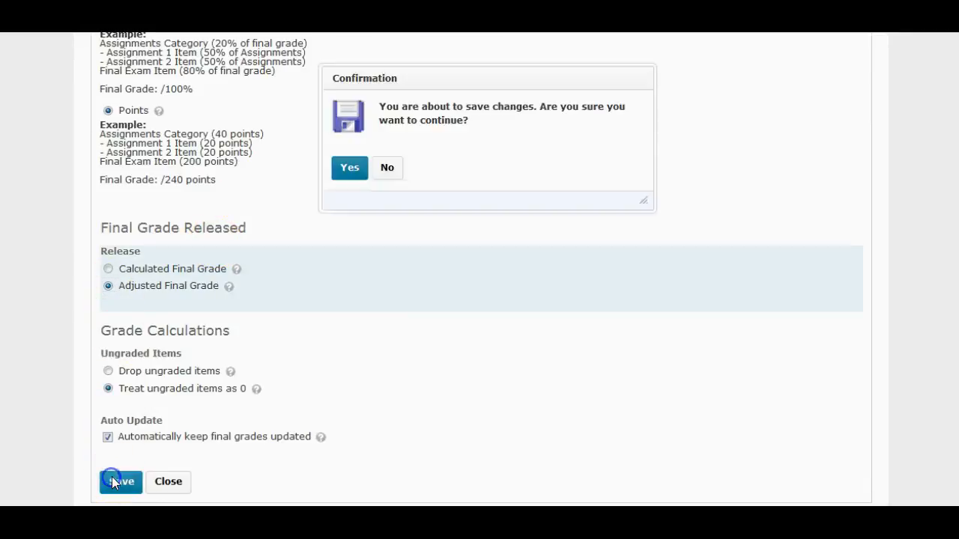
{"action": "left_click", "coordinate": [349, 169]}
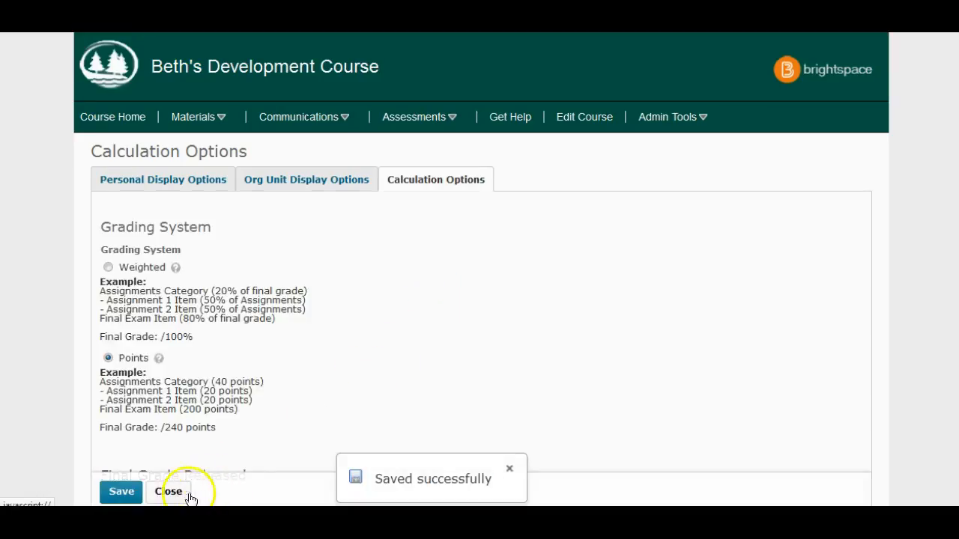
{"action": "left_click", "coordinate": [168, 492]}
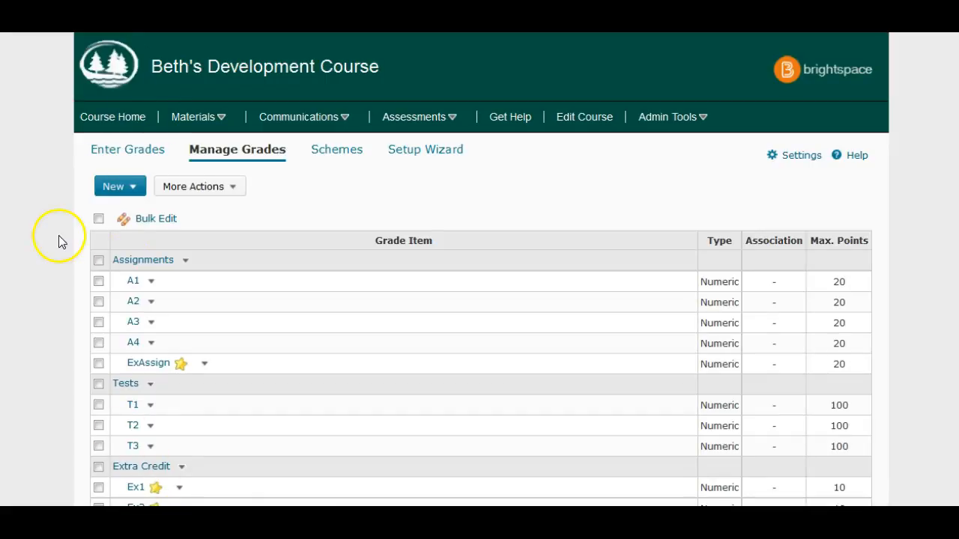
- Return to the grade entry view and open Grade All for the Adjusted Final Grade column
{"action": "left_click", "coordinate": [120, 152]}
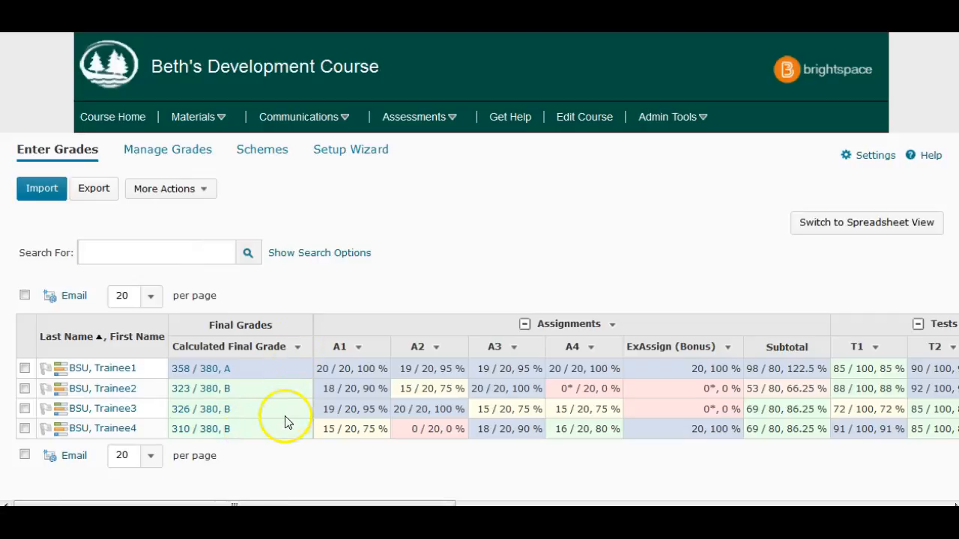
{"action": "left_click", "coordinate": [273, 501]}
{"action": "left_click_drag", "start_coordinate": [273, 501], "coordinate": [841, 502]}
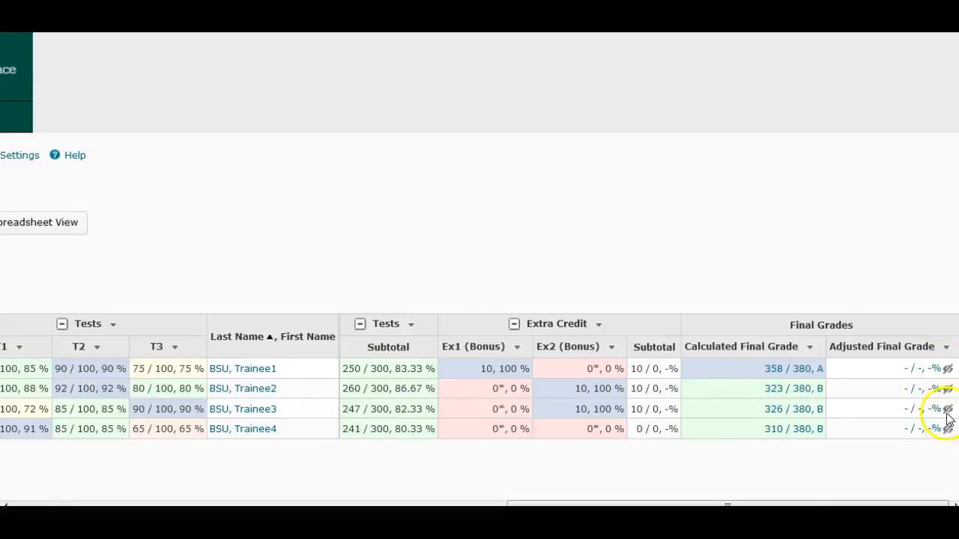
{"action": "left_click", "coordinate": [946, 348]}
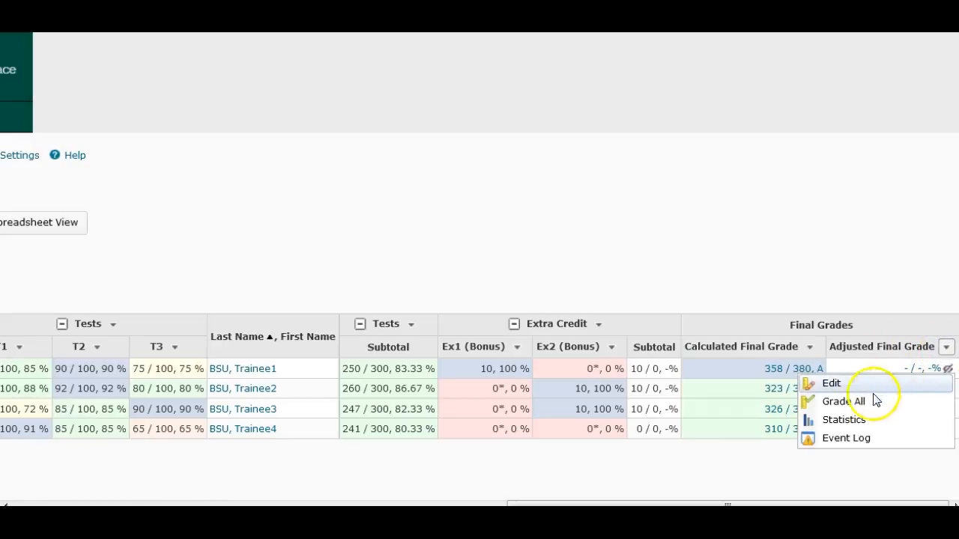
{"action": "left_click", "coordinate": [843, 402]}
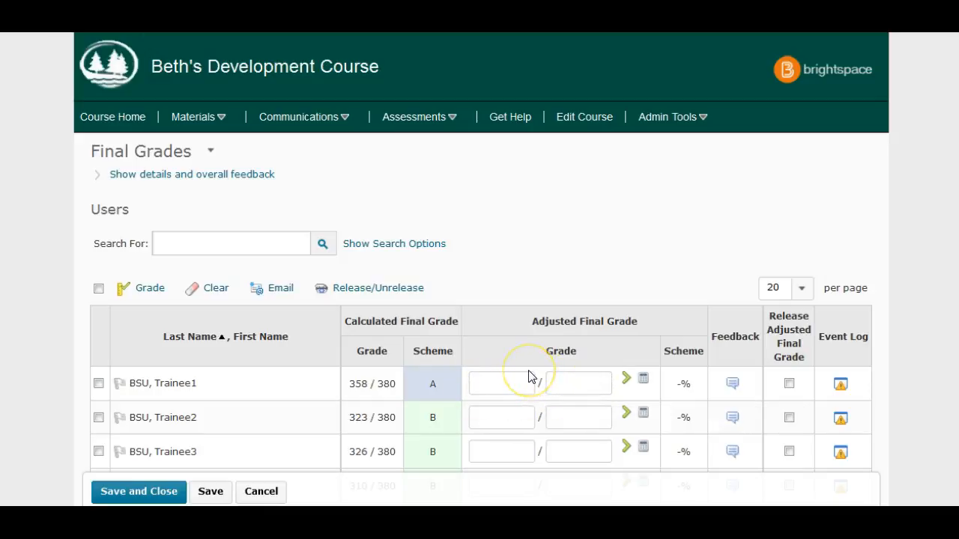
- Recalculate the adjusted final grades for all users with every grade item included, and confirm the overwrite
{"action": "left_click", "coordinate": [209, 154]}
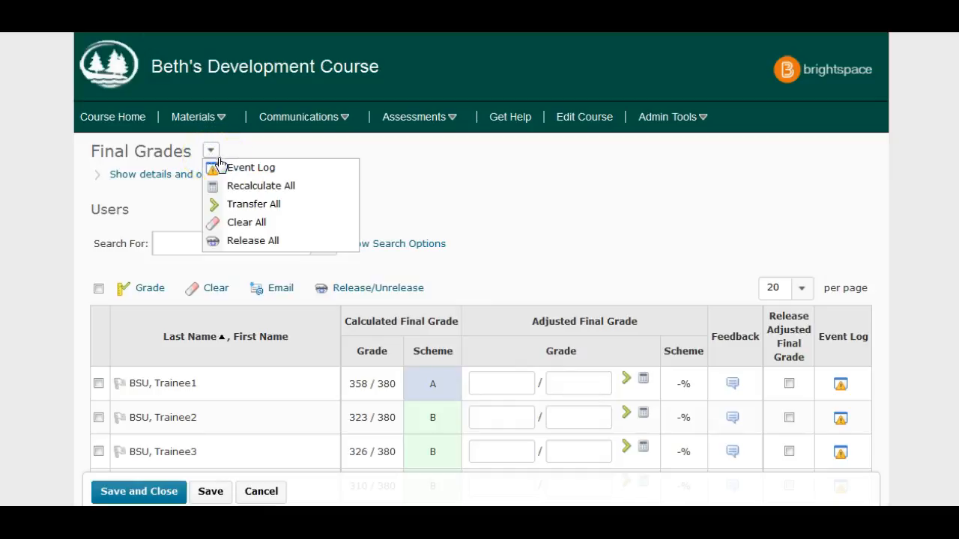
{"action": "left_click", "coordinate": [238, 188]}
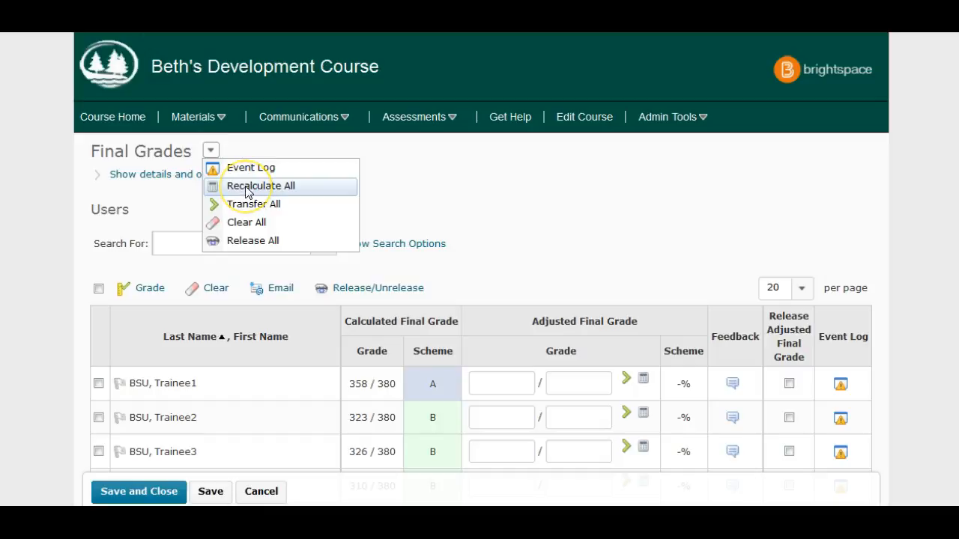
{"action": "left_click", "coordinate": [245, 187]}
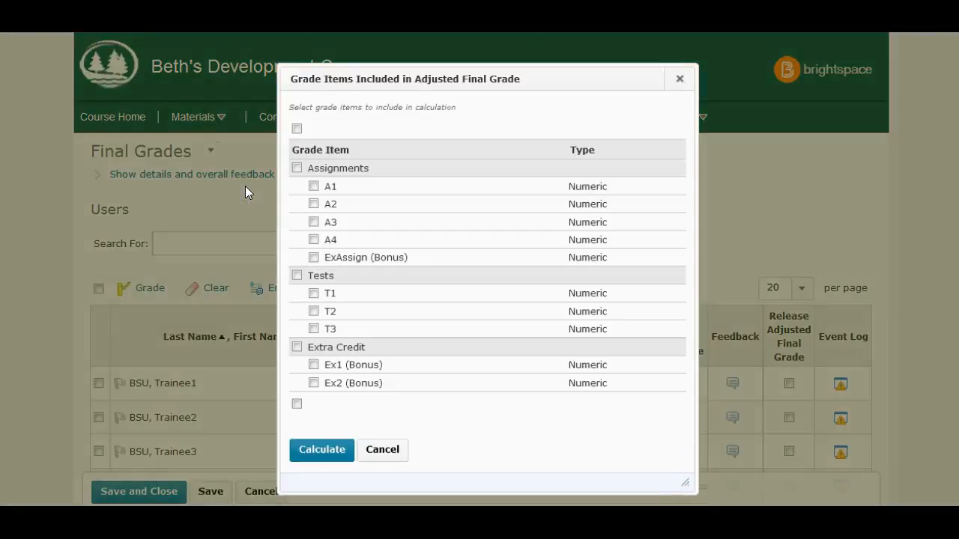
{"action": "left_click", "coordinate": [297, 132]}
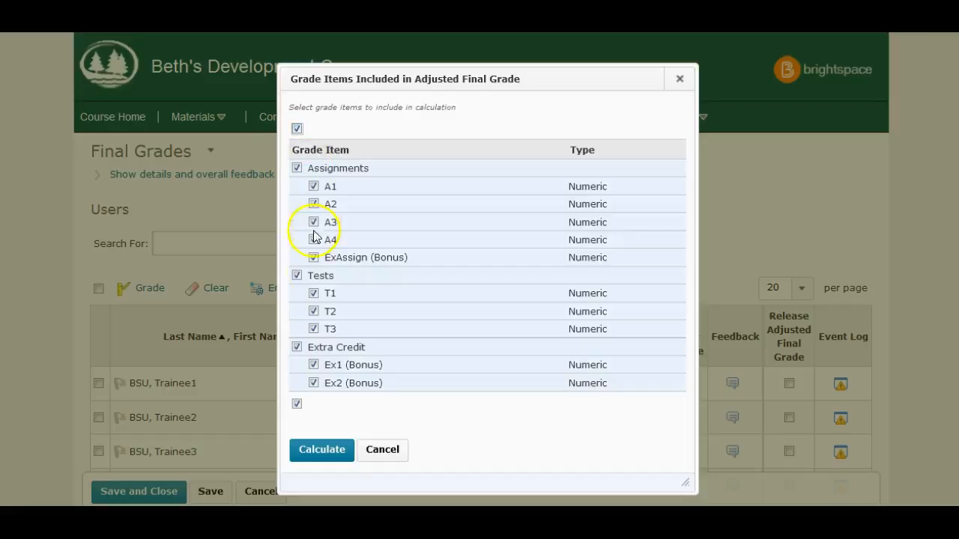
{"action": "left_click", "coordinate": [329, 463]}
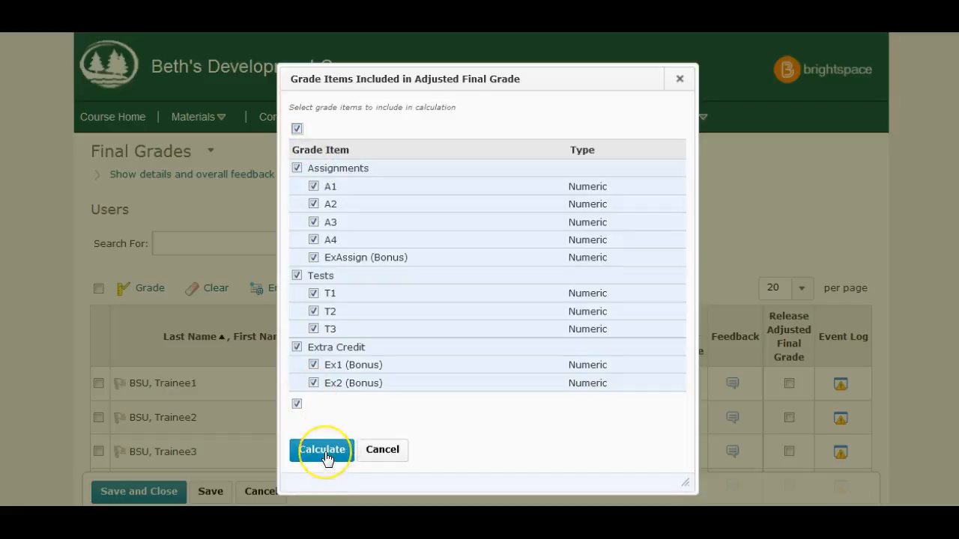
{"action": "left_click", "coordinate": [323, 452]}
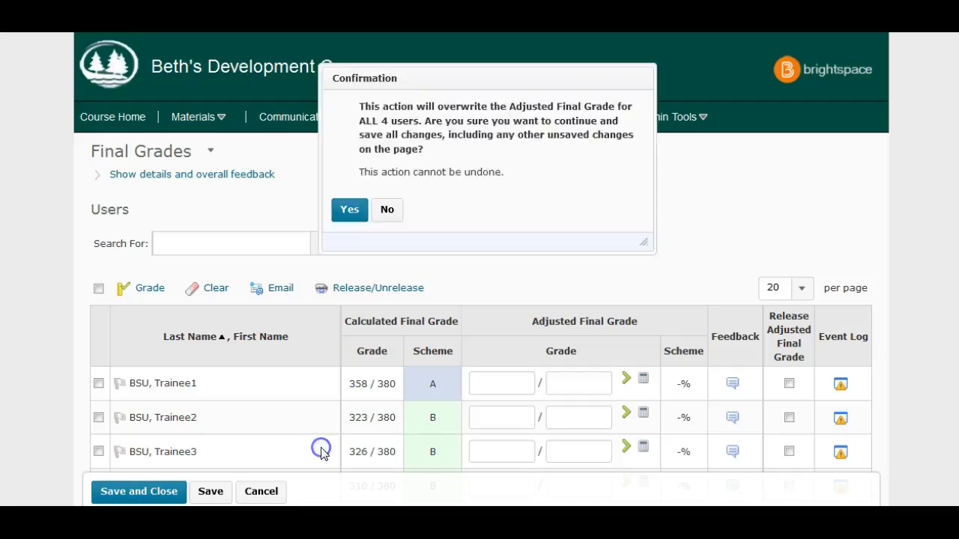
{"action": "left_click", "coordinate": [347, 219]}
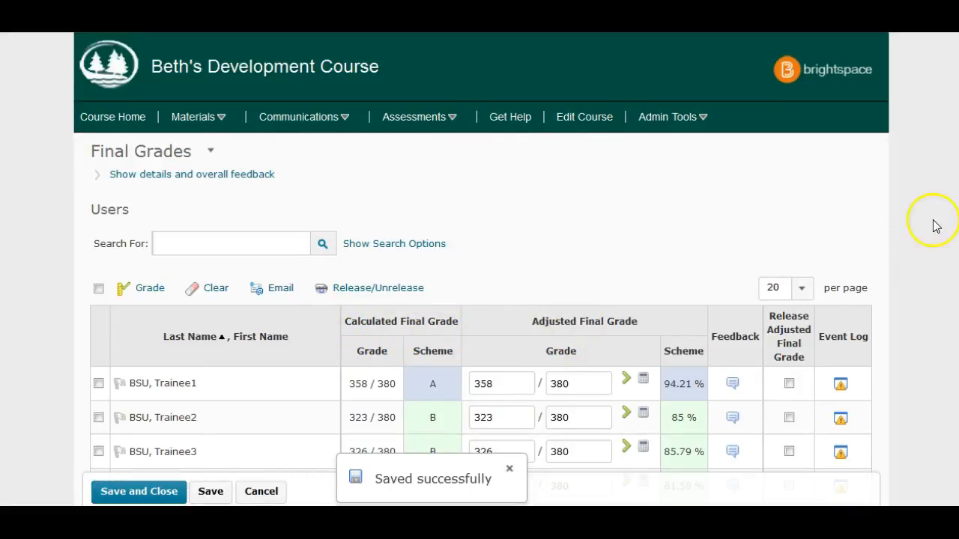
- Set Trainee3's adjusted final grade numerator to 336 and save the change
{"action": "scroll", "coordinate": [945, 179], "scroll_direction": "down", "scroll_amount": 1}
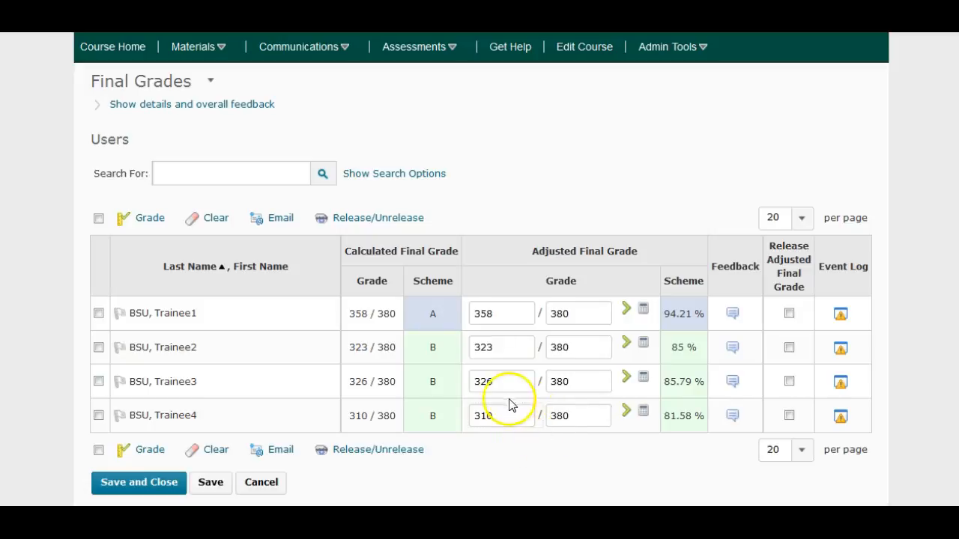
{"action": "left_click_drag", "start_coordinate": [483, 382], "coordinate": [516, 379]}
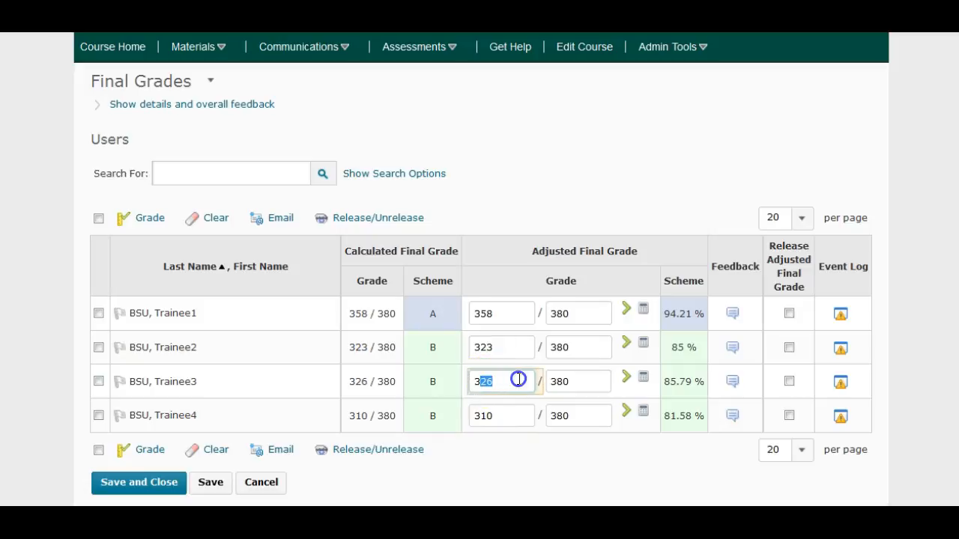
{"action": "type", "text": "3"}
{"action": "left_click", "coordinate": [497, 382]}
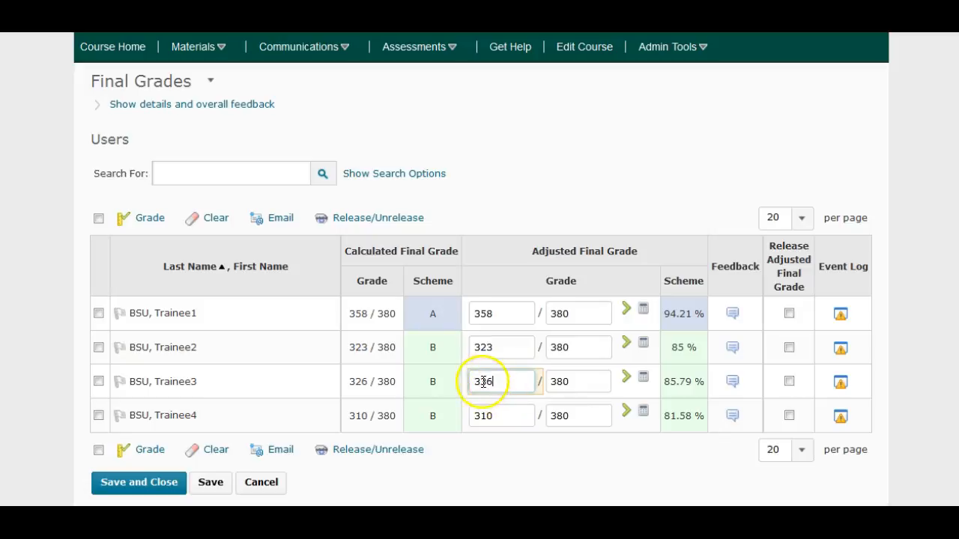
{"action": "left_click", "coordinate": [210, 484]}
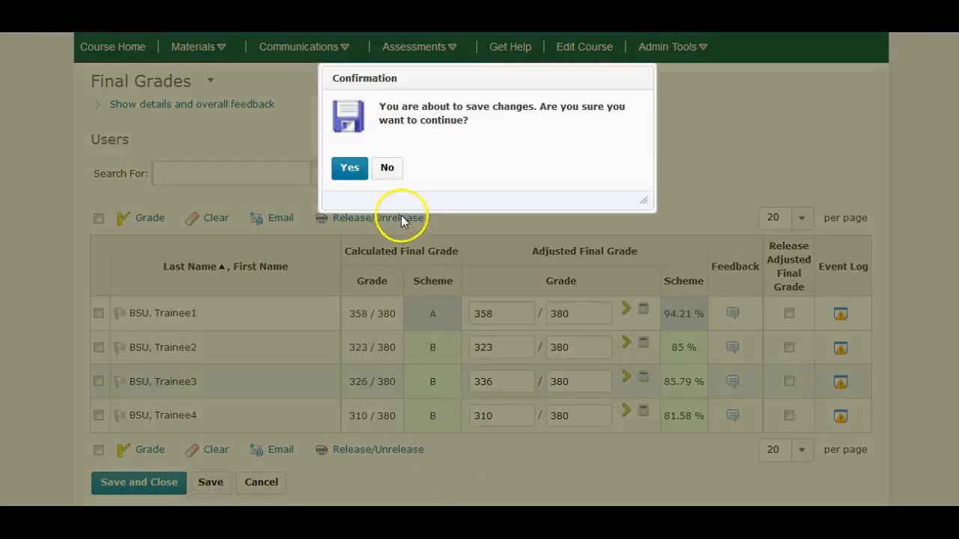
{"action": "left_click", "coordinate": [346, 170]}
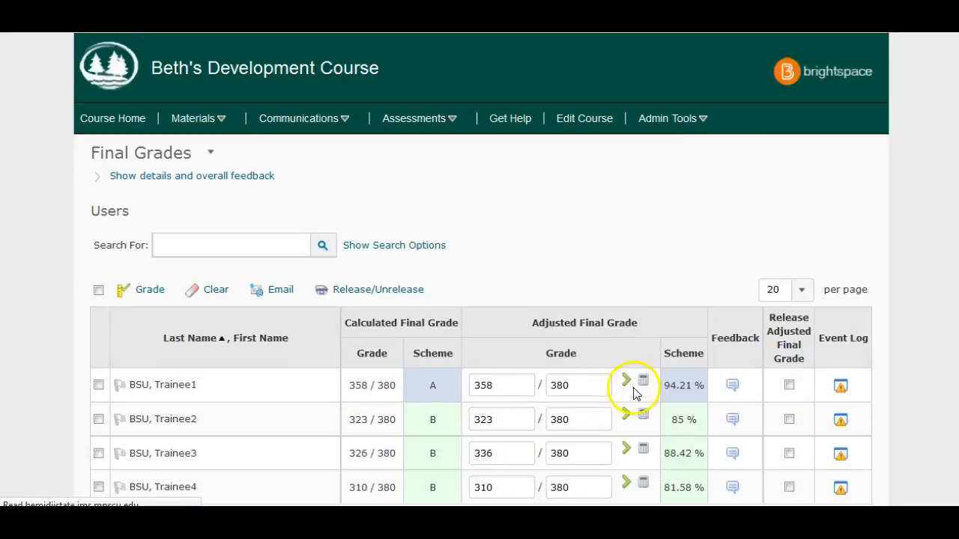
- Set Trainee3's adjusted final grade numerator to 346 and save the change
{"action": "scroll", "coordinate": [636, 417], "scroll_direction": "down", "scroll_amount": 2}
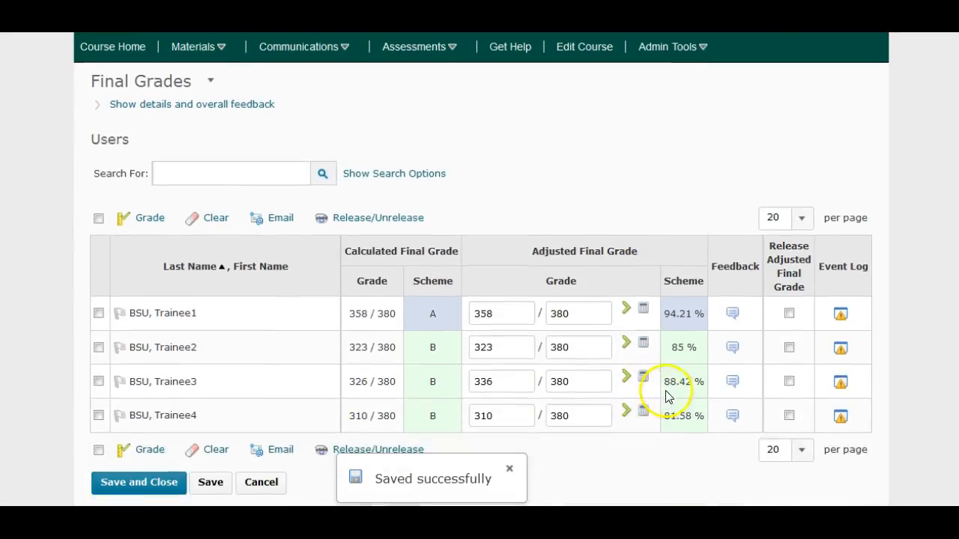
{"action": "double_click", "coordinate": [487, 383]}
{"action": "type", "text": "346"}
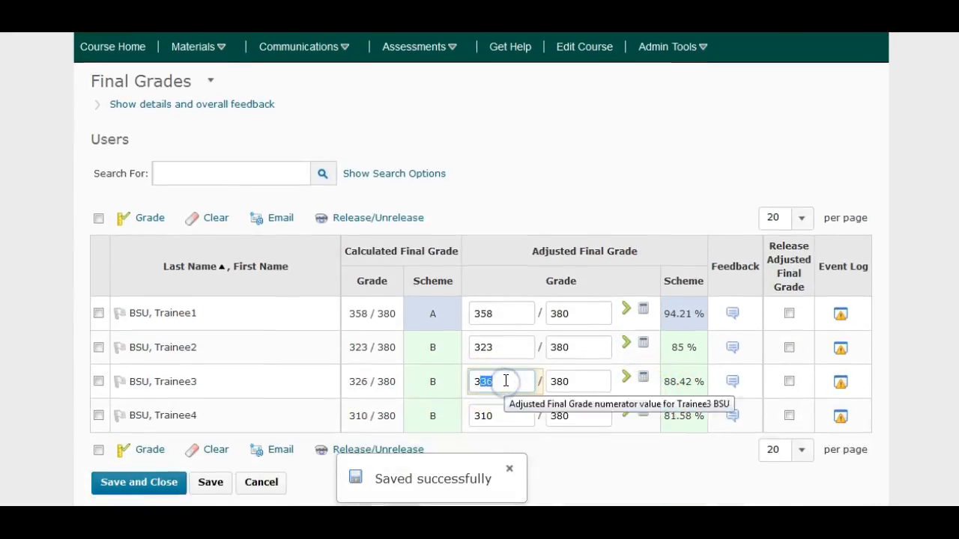
{"action": "left_click", "coordinate": [210, 482]}
{"action": "left_click", "coordinate": [350, 167]}
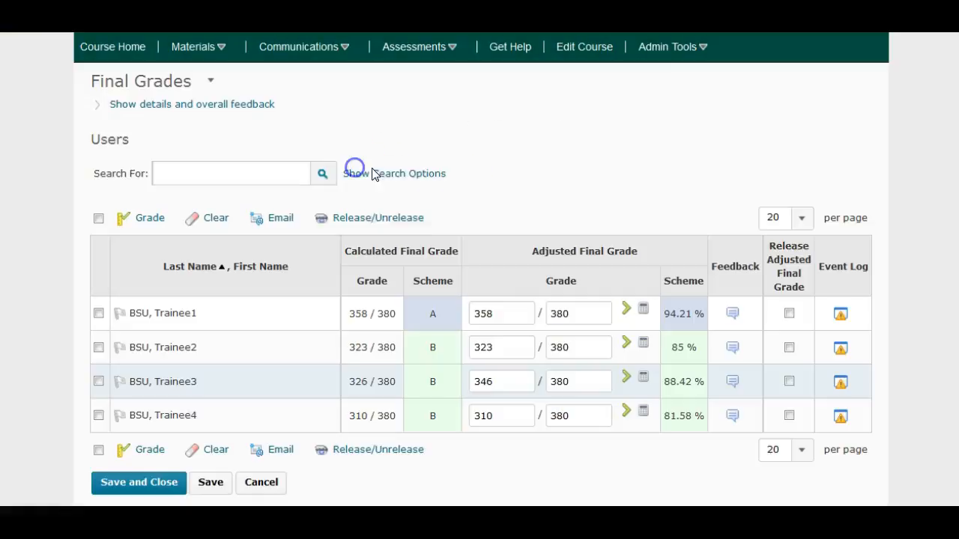
- Mark Trainee1's adjusted final grade for release, and select all users and apply Release/Unrelease to them
{"action": "scroll", "coordinate": [556, 312], "scroll_direction": "down", "scroll_amount": 2}
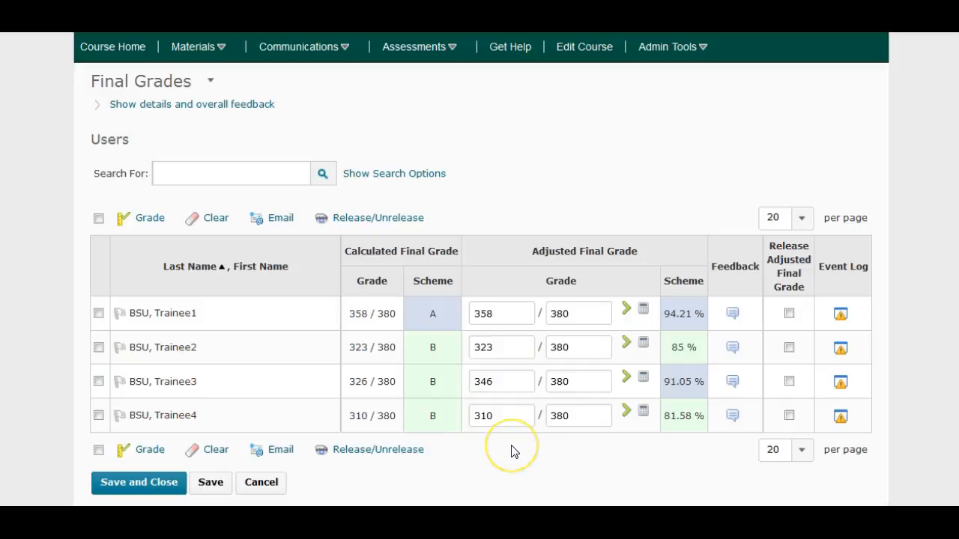
{"action": "left_click", "coordinate": [789, 313]}
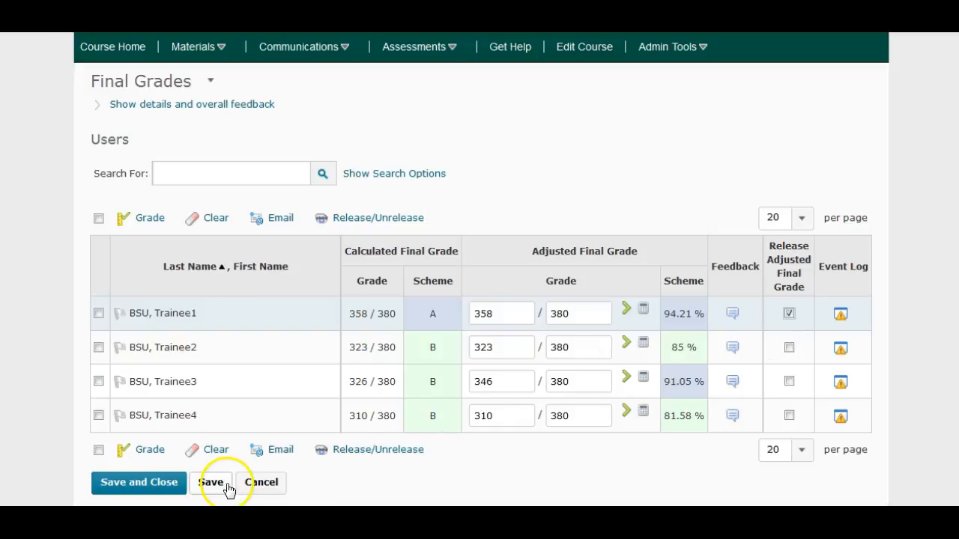
{"action": "left_click", "coordinate": [99, 218]}
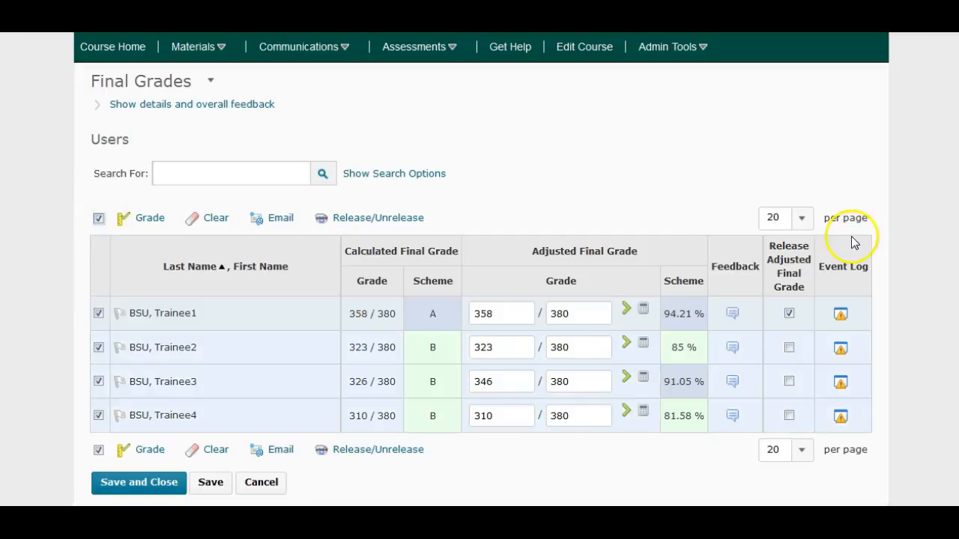
{"action": "left_click", "coordinate": [357, 218]}
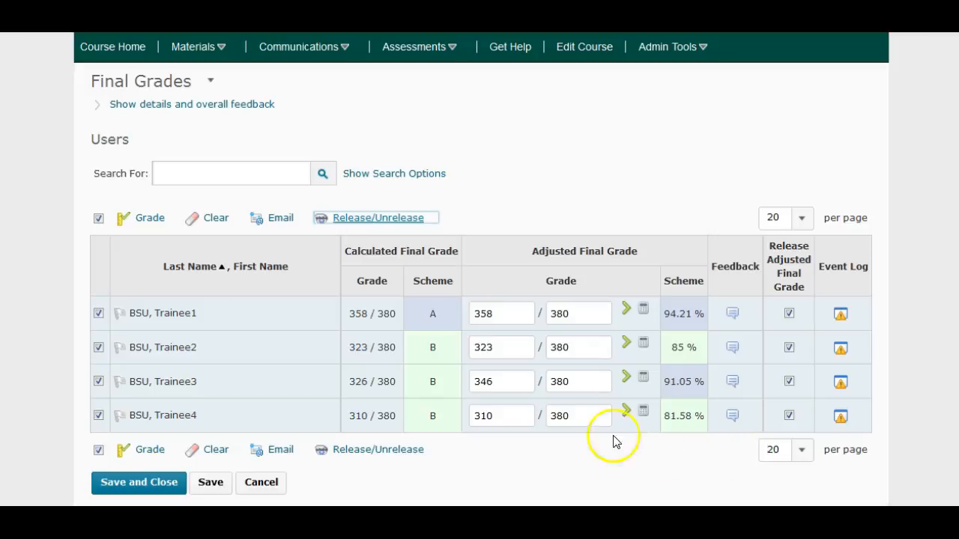
- Release the adjusted final grades to all users, confirm the release, and return to the grade entry list
{"action": "left_click", "coordinate": [210, 82]}
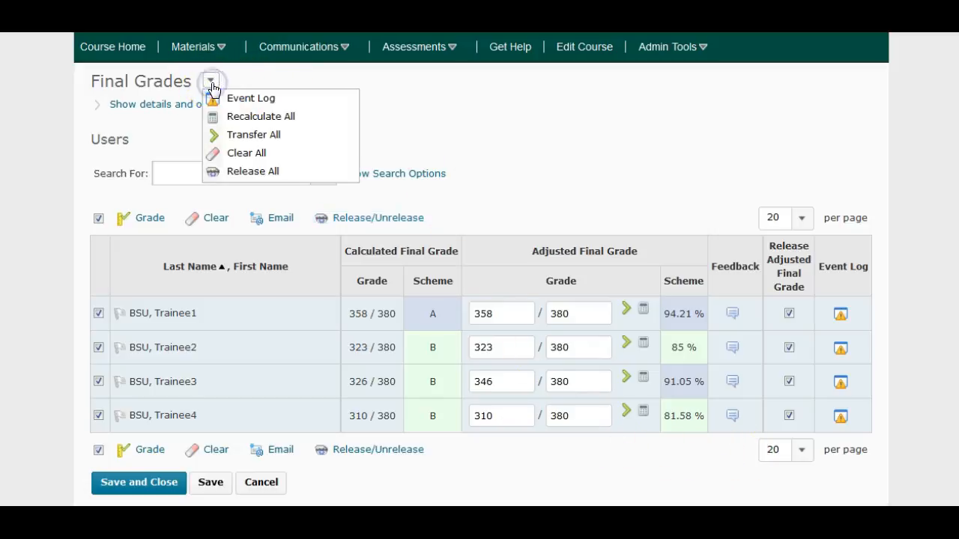
{"action": "left_click", "coordinate": [272, 171]}
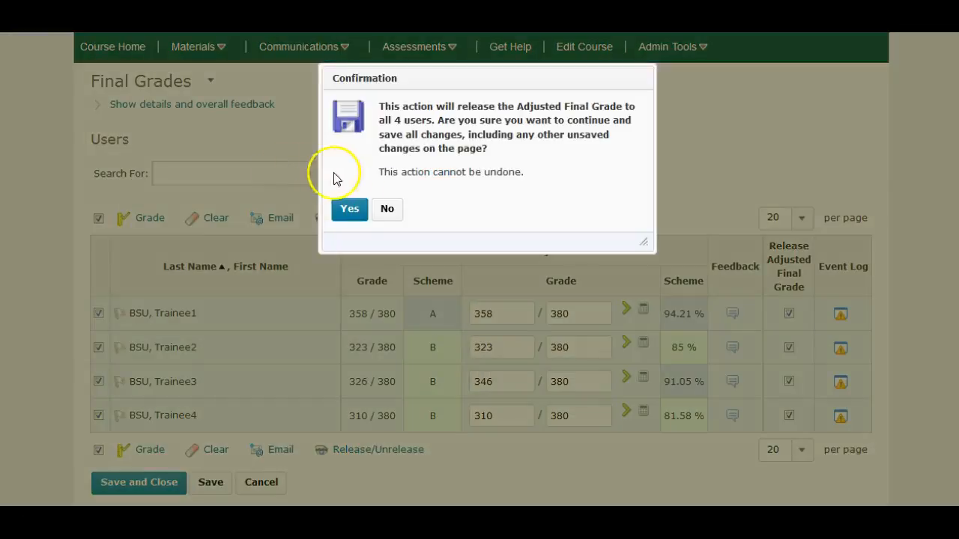
{"action": "left_click", "coordinate": [350, 209]}
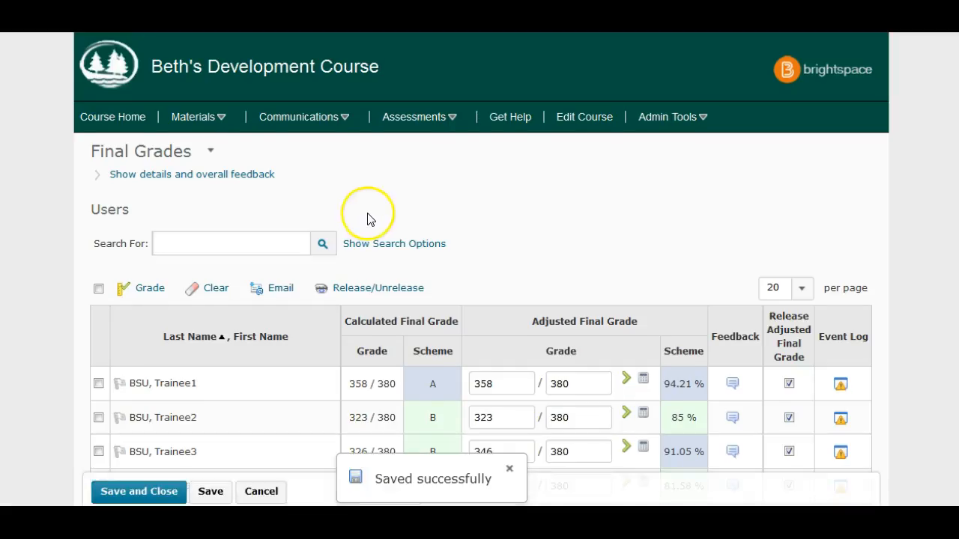
{"action": "scroll", "coordinate": [378, 224], "scroll_direction": "down", "scroll_amount": 1}
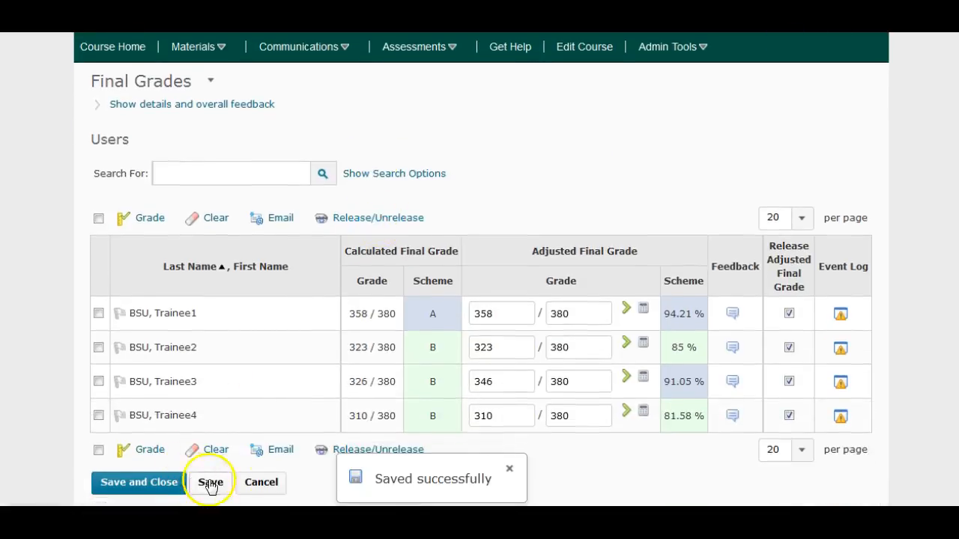
{"action": "left_click", "coordinate": [258, 484]}
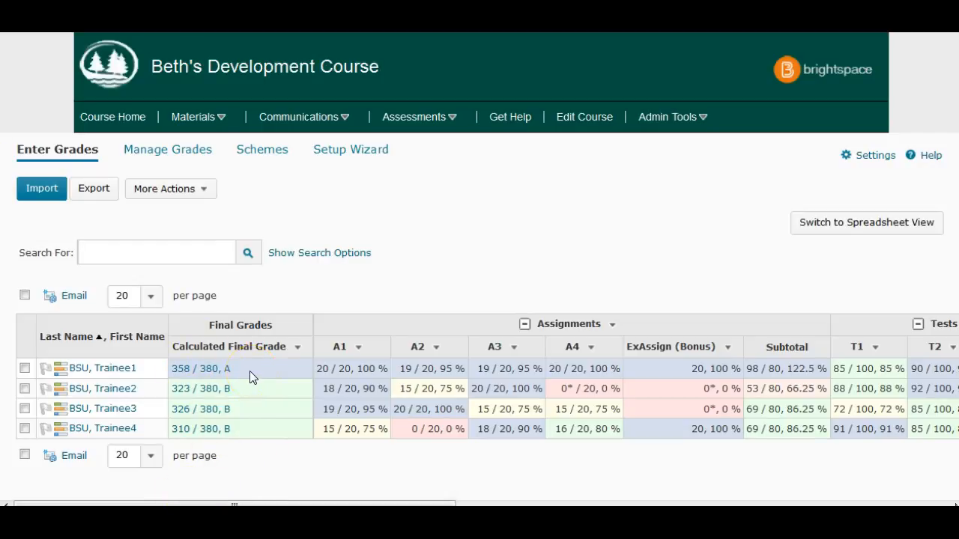
- Compare Trainee3's calculated and adjusted final grades in the gradebook and check the release indicator
{"action": "left_click_drag", "start_coordinate": [137, 504], "coordinate": [742, 499]}
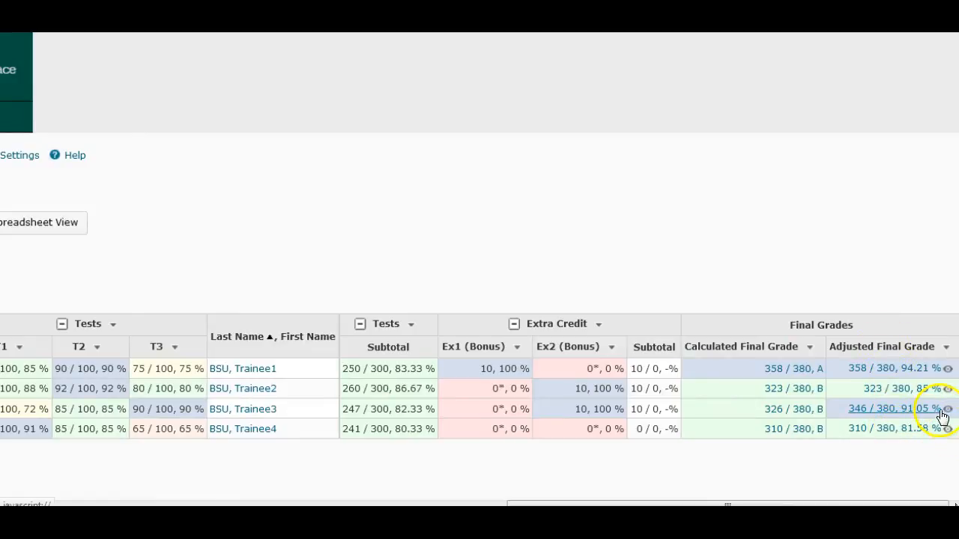
{"action": "mouse_move", "coordinate": [946, 414]}
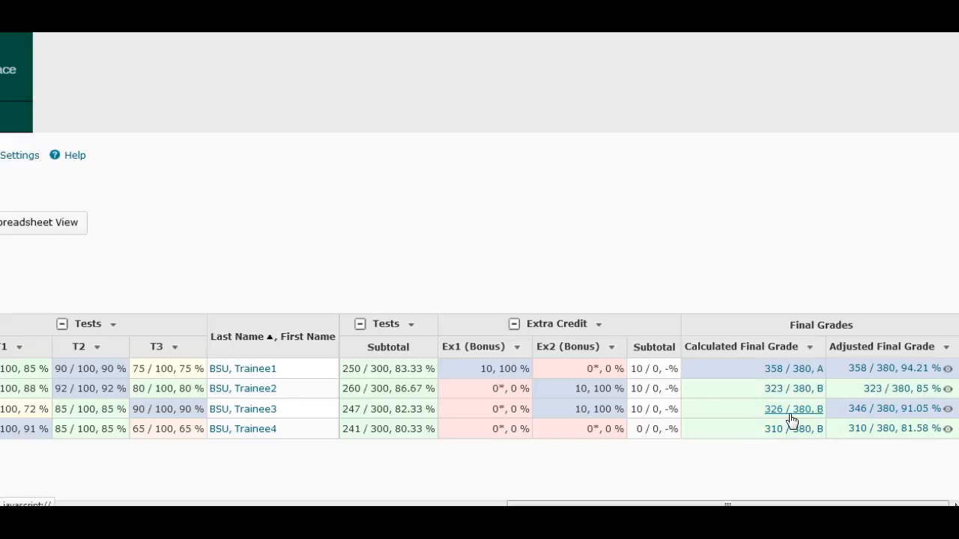
{"action": "left_click", "coordinate": [823, 415]}
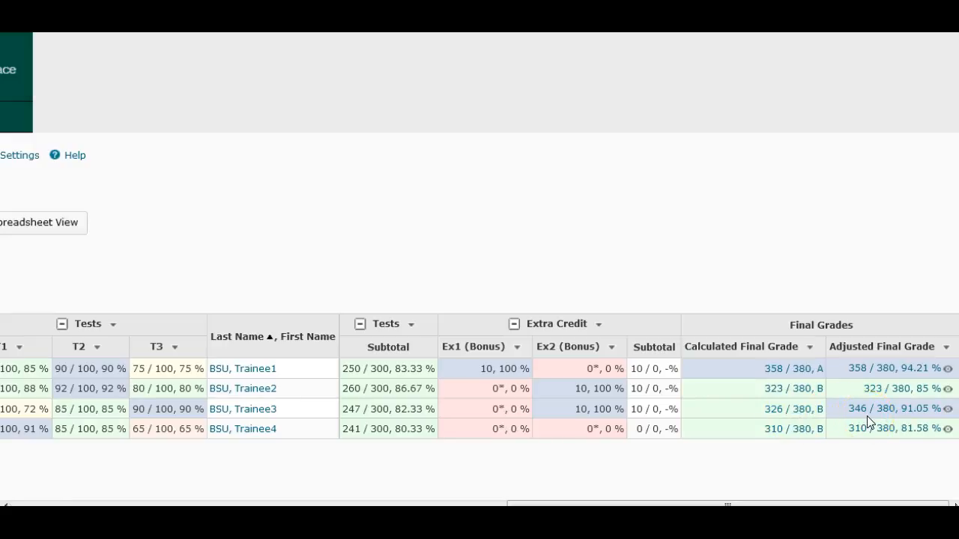
{"action": "left_click", "coordinate": [847, 409]}
- Open Trainee3's grade details, preview the grades as that student sees them, and close the preview
{"action": "left_click", "coordinate": [248, 416]}
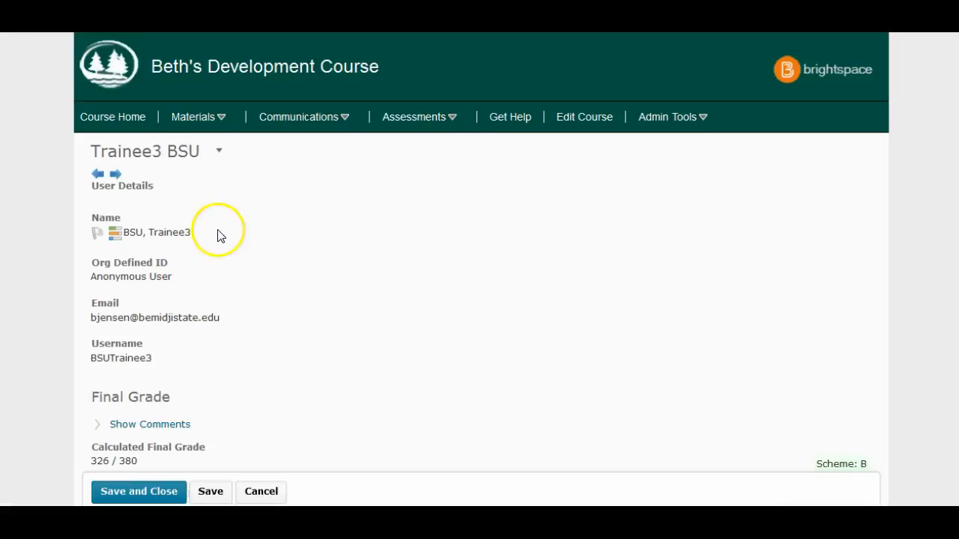
{"action": "left_click", "coordinate": [220, 152]}
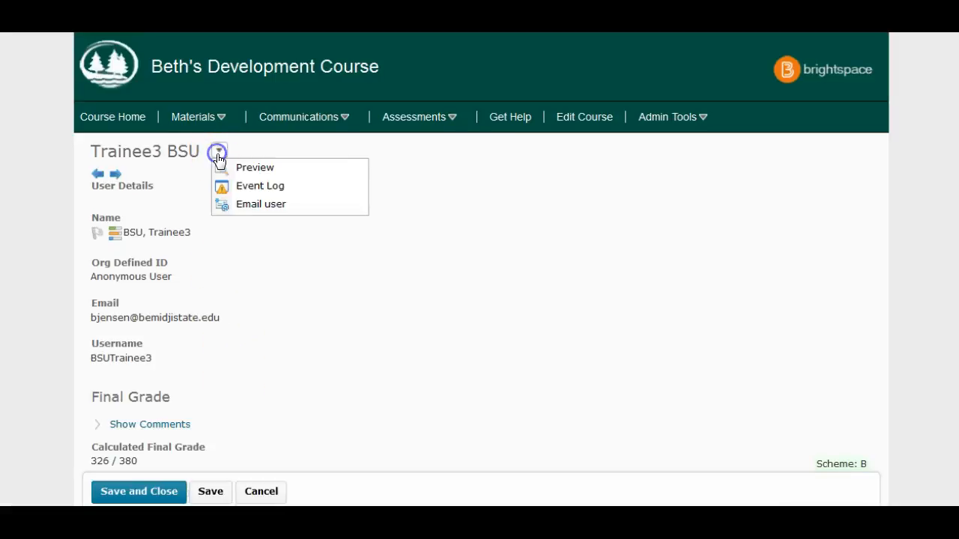
{"action": "left_click", "coordinate": [255, 168]}
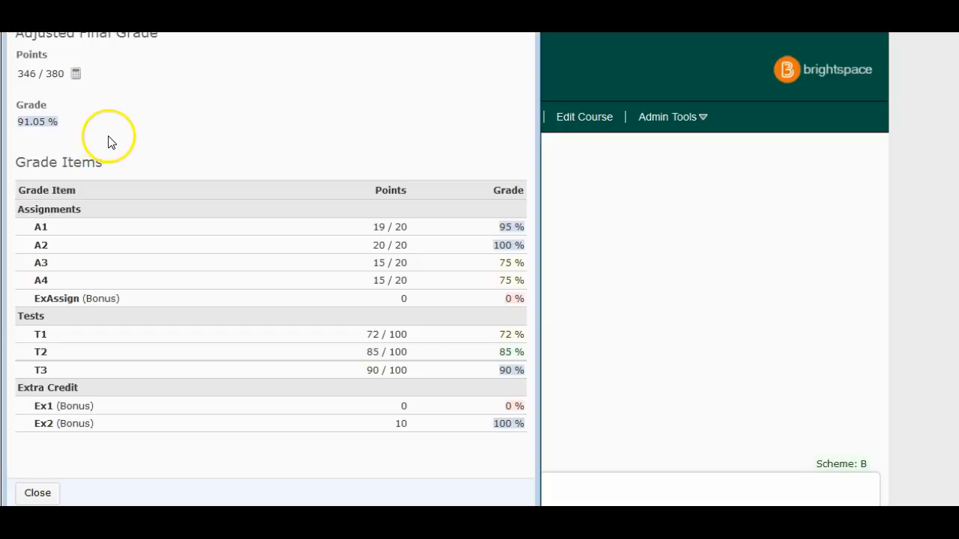
{"action": "triple_click", "coordinate": [160, 164]}
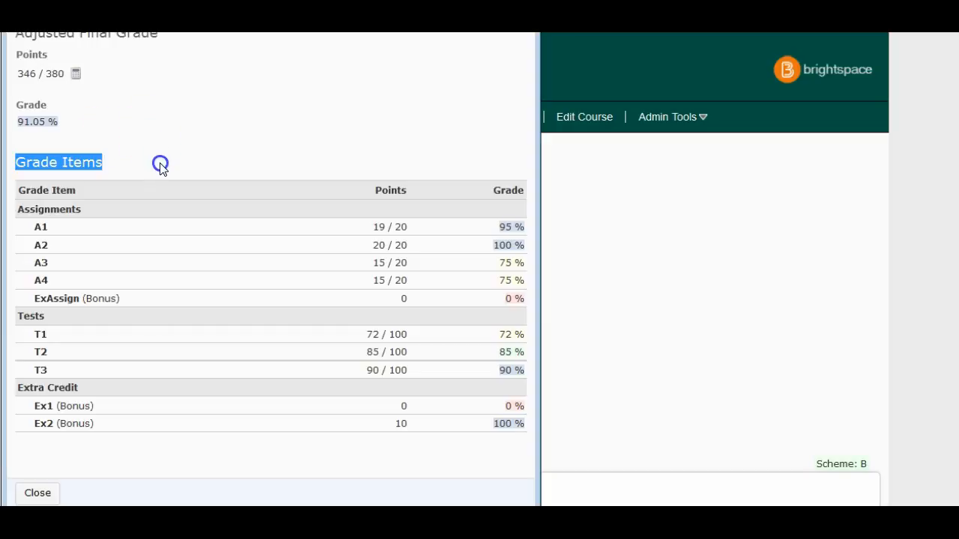
{"action": "left_click", "coordinate": [160, 165]}
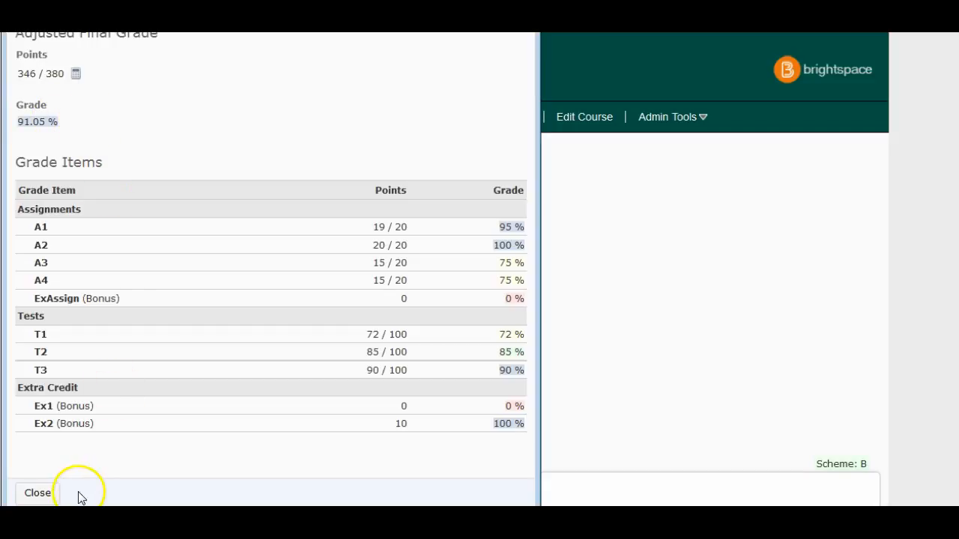
{"action": "left_click", "coordinate": [41, 494]}
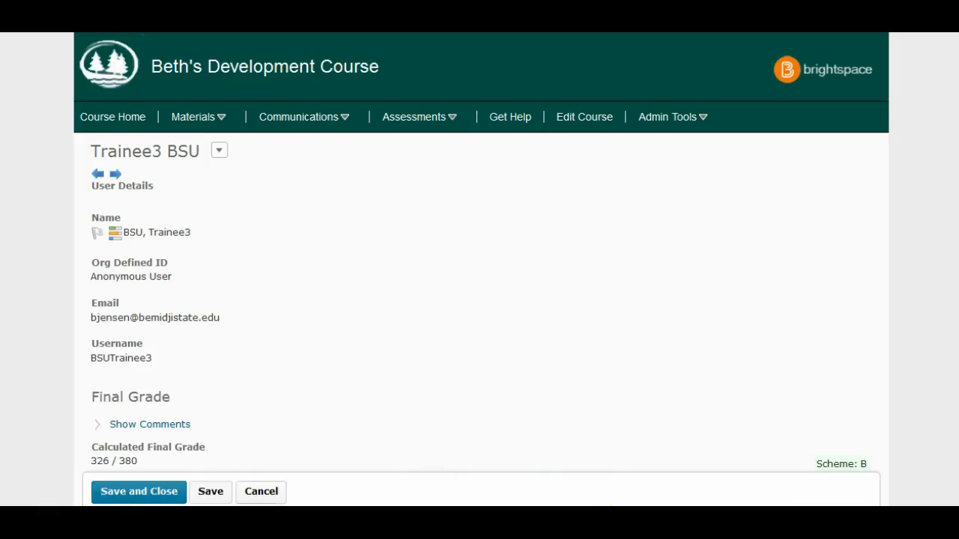